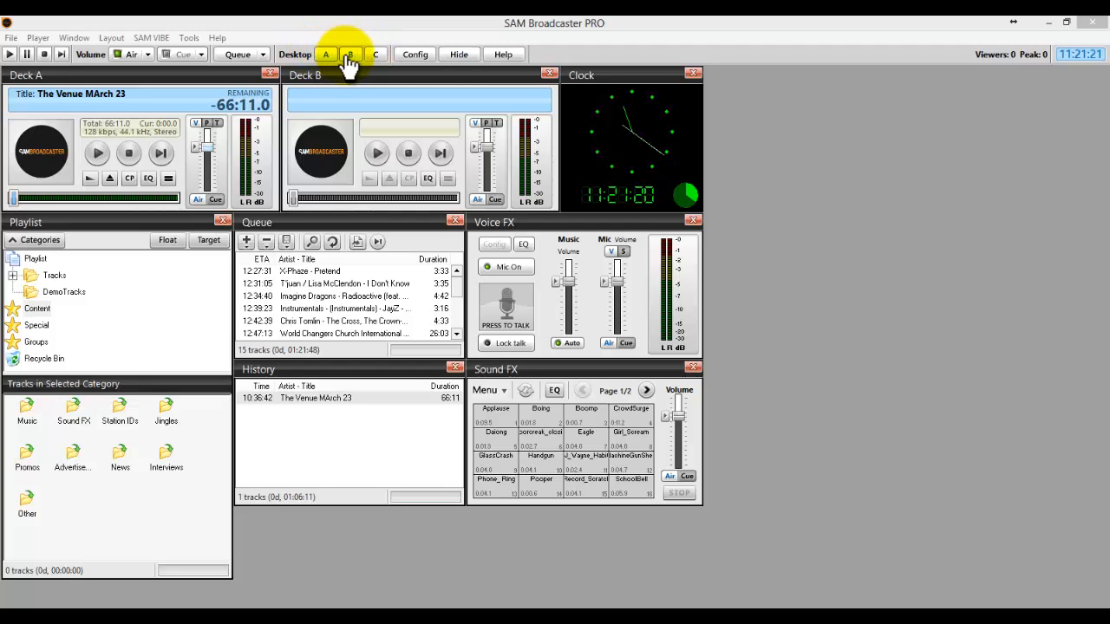
# Switch to desktop B and create a new scheduled event named Live Show in the Event Scheduler.
pyautogui.click(349, 57)
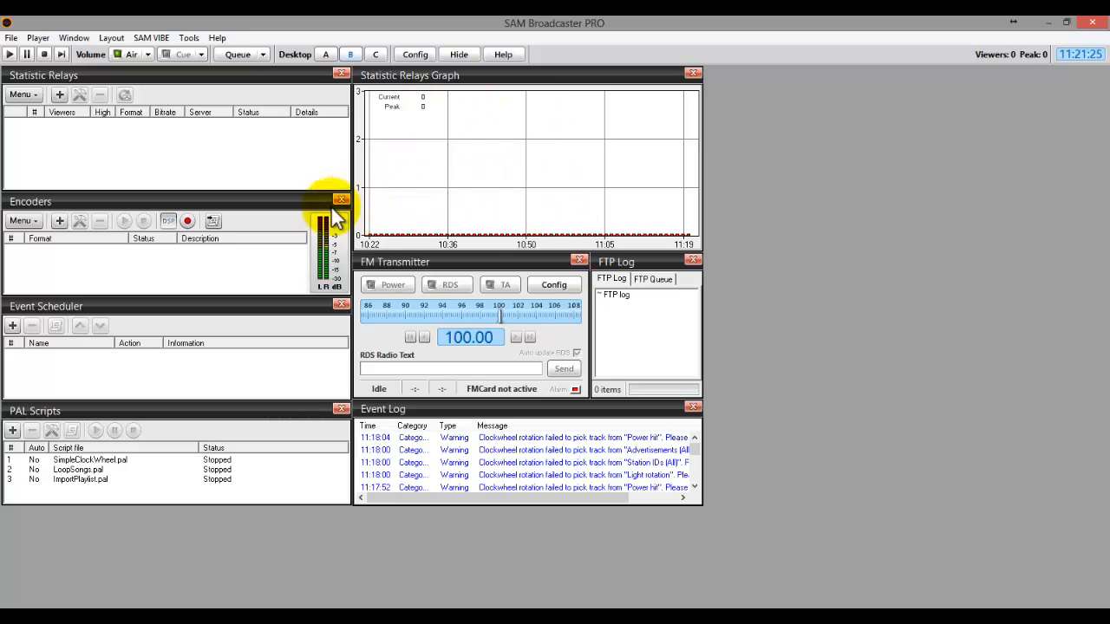
pyautogui.click(13, 327)
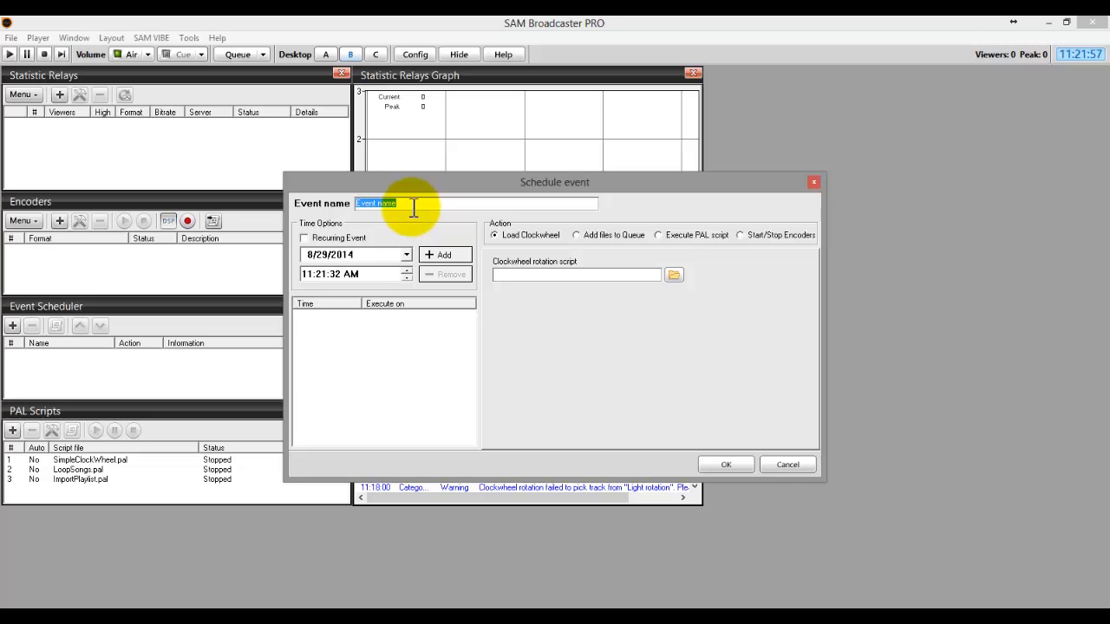
pyautogui.write('Live Show')
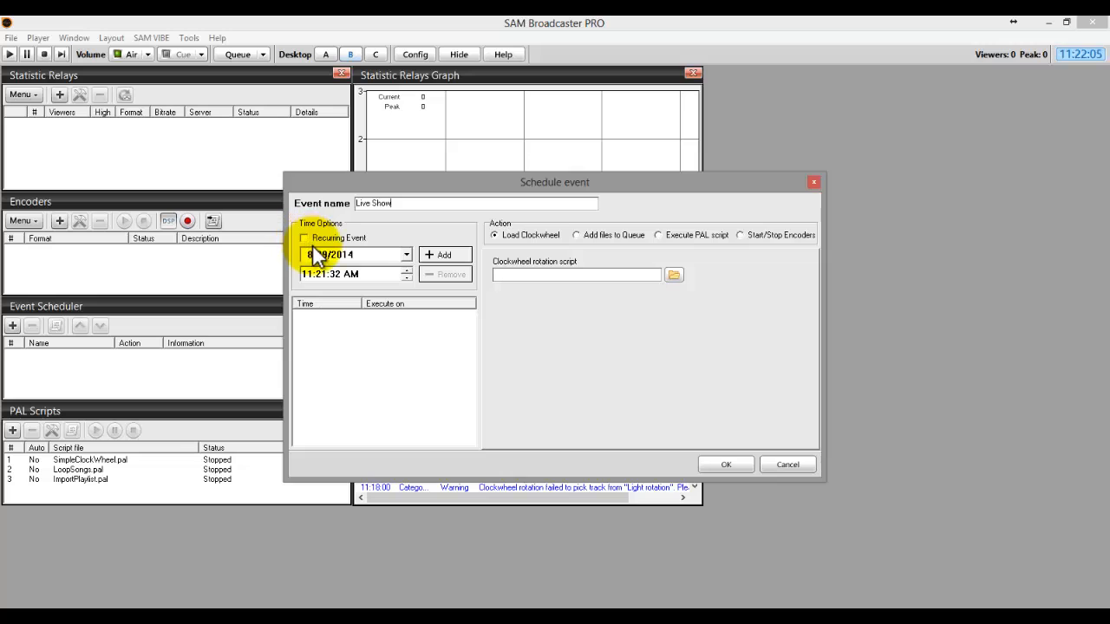
# Set the event's date to 9/5/2014 and its time to 12:00:00 PM, and add it to the execution times.
pyautogui.click(406, 255)
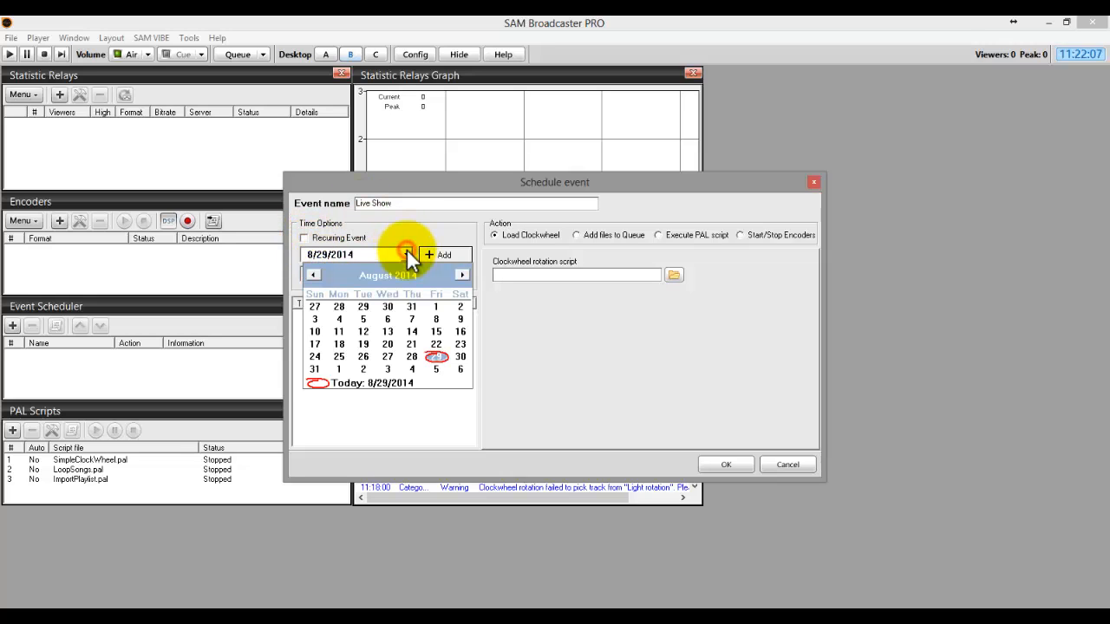
pyautogui.click(436, 369)
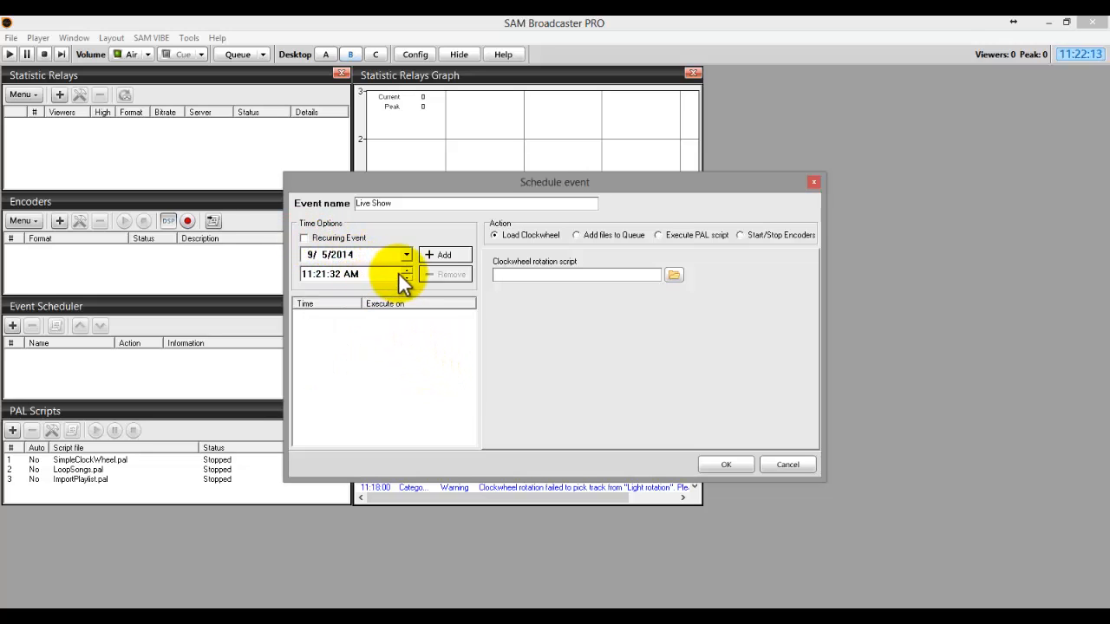
pyautogui.click(312, 272)
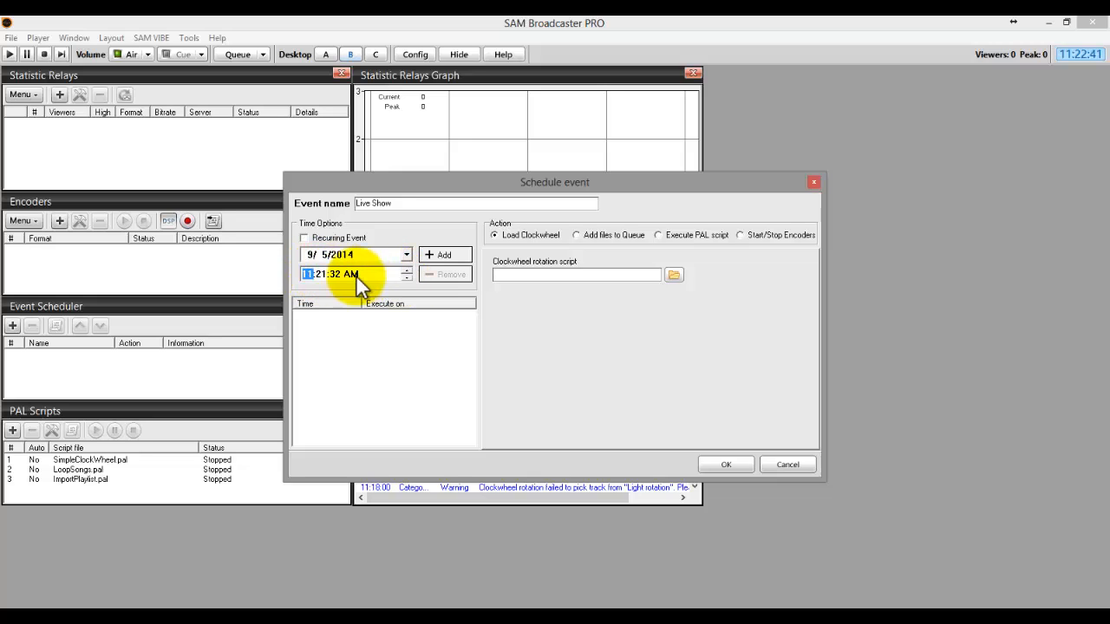
pyautogui.press('Up')
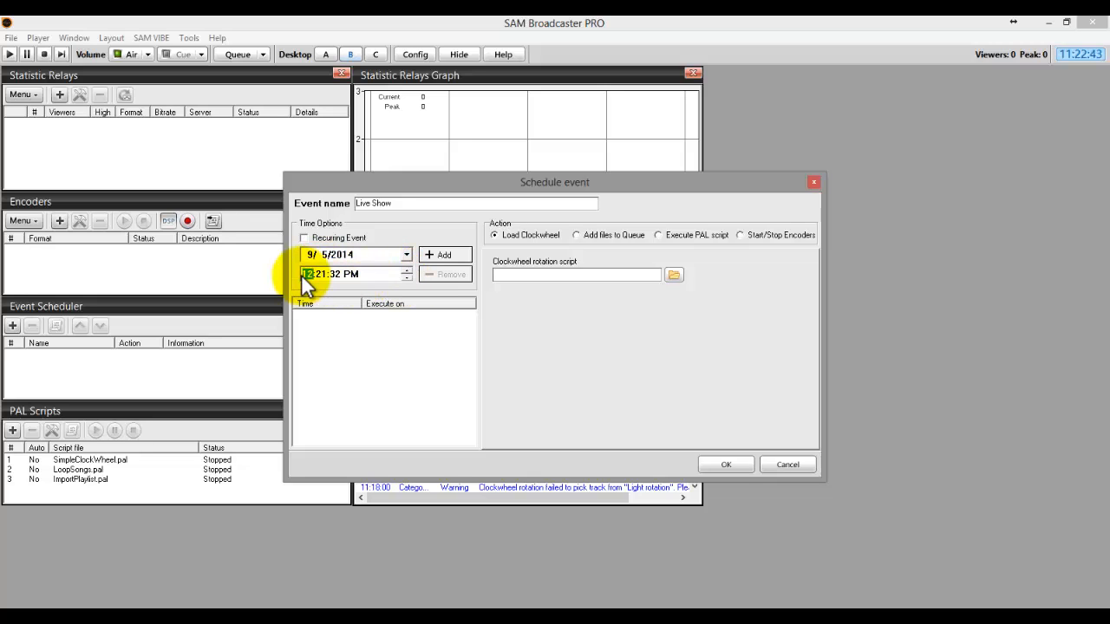
pyautogui.write('0000')
pyautogui.click(441, 259)
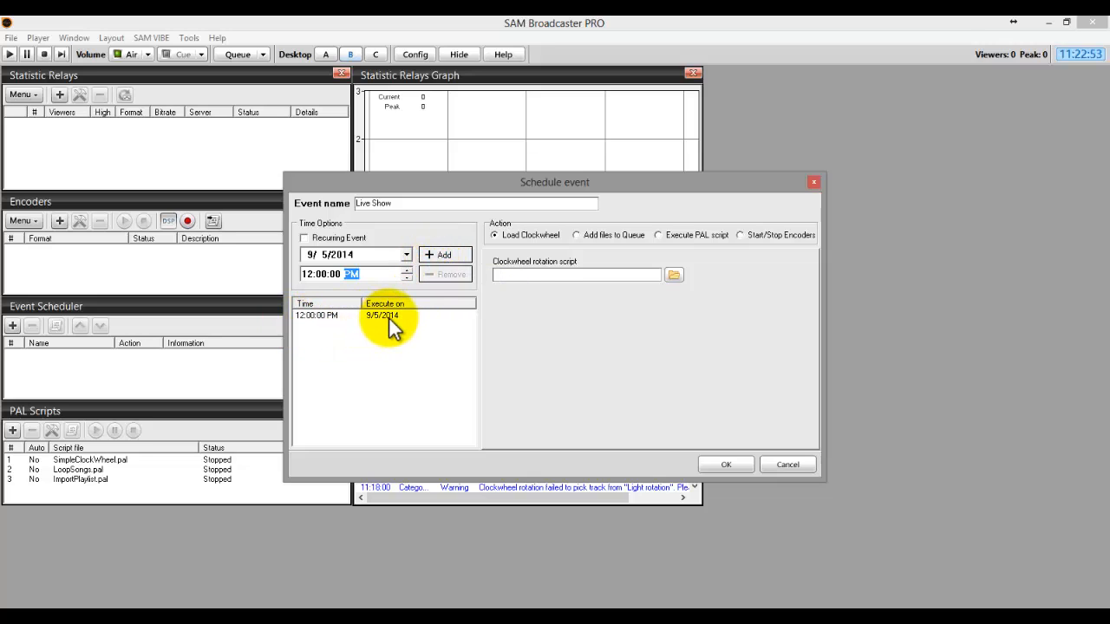
pyautogui.click(676, 276)
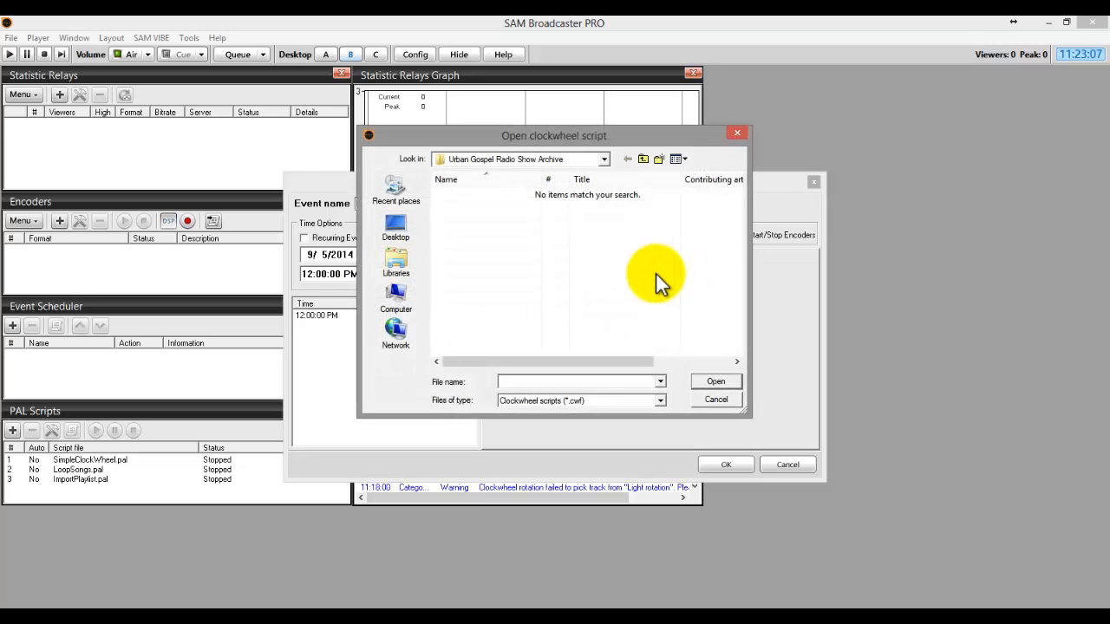
pyautogui.click(716, 400)
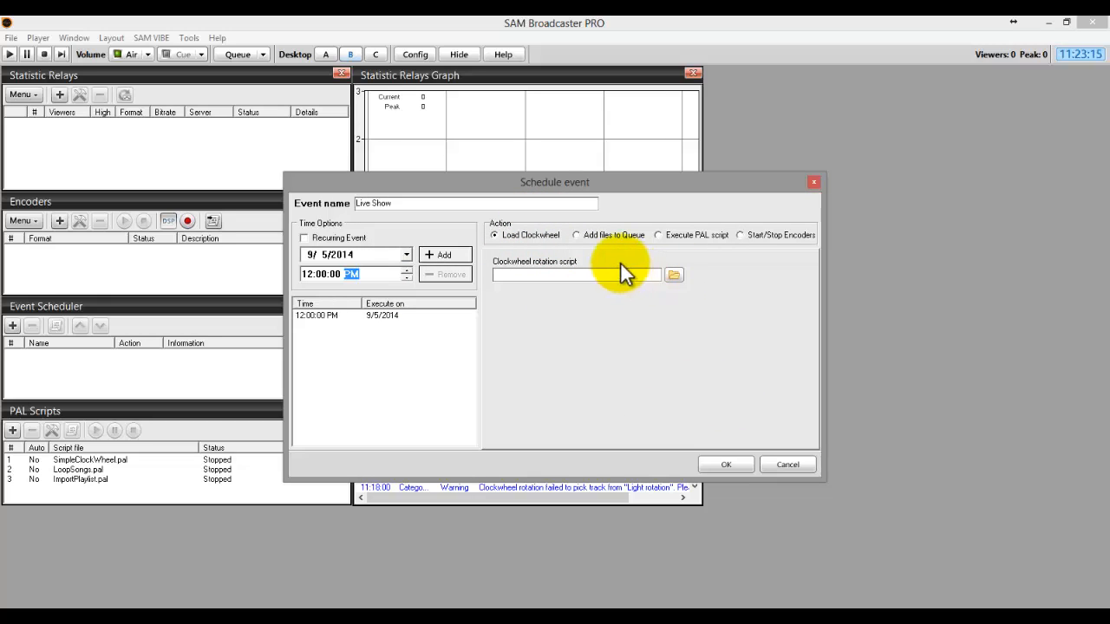
pyautogui.click(658, 236)
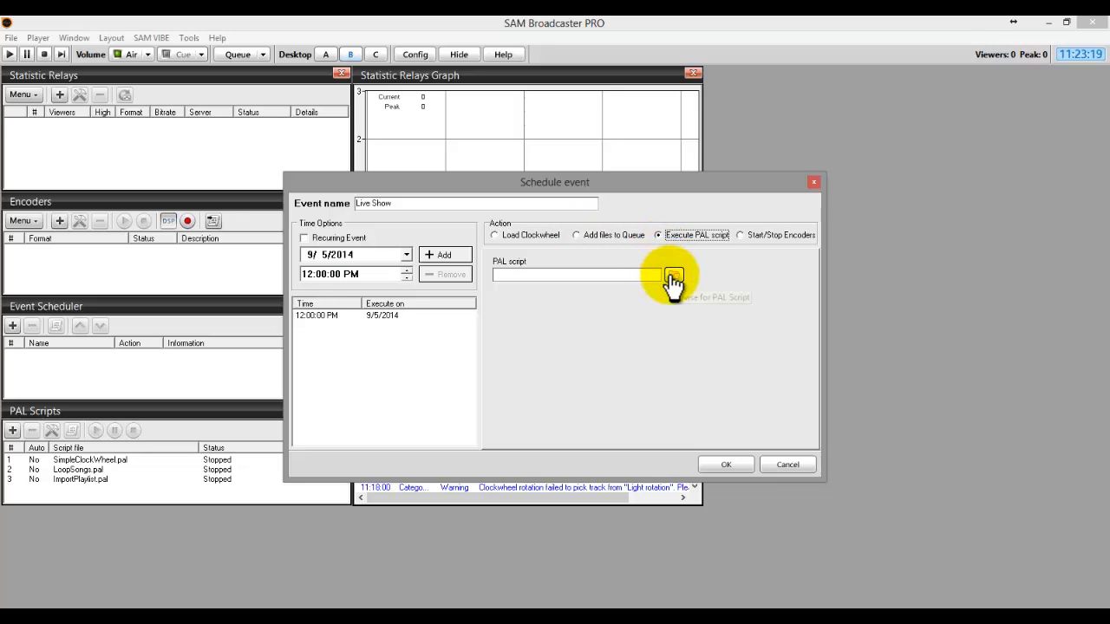
pyautogui.click(673, 274)
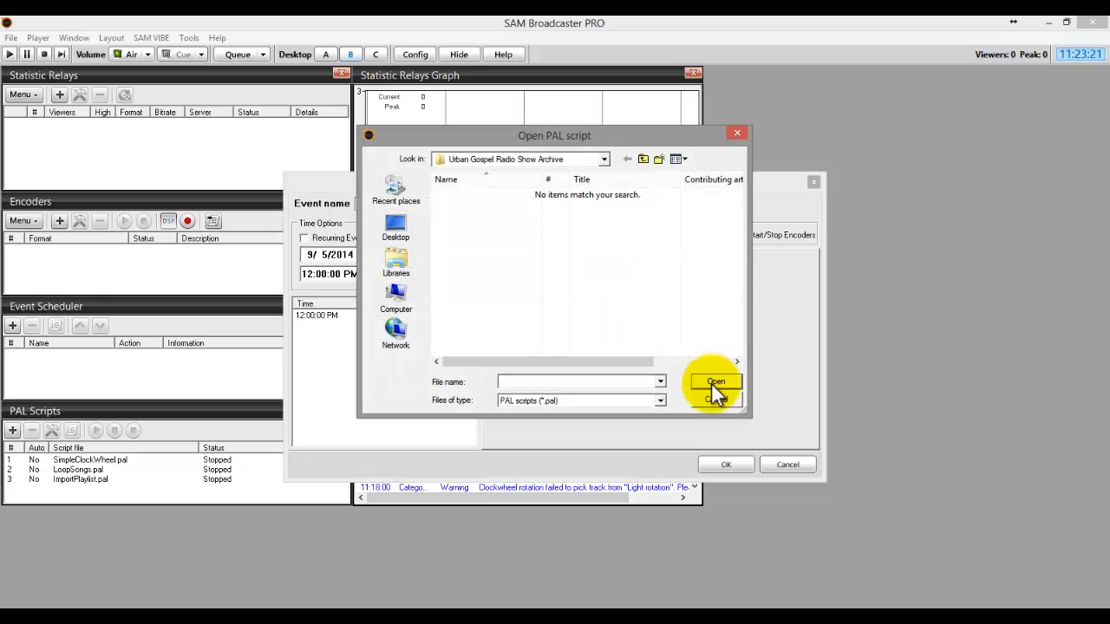
pyautogui.click(715, 401)
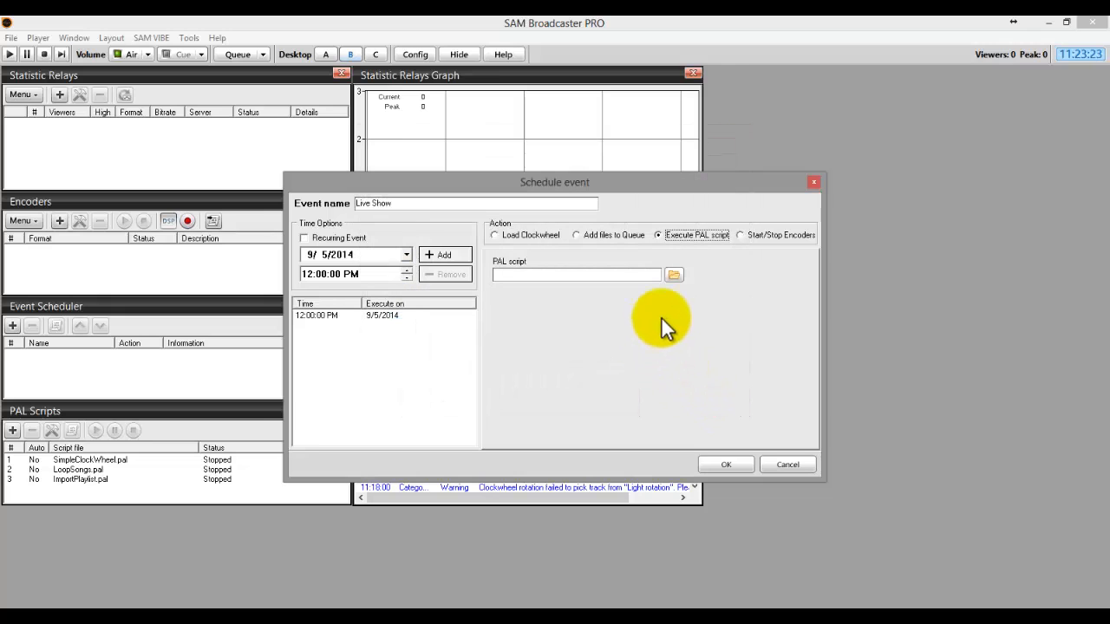
pyautogui.click(742, 234)
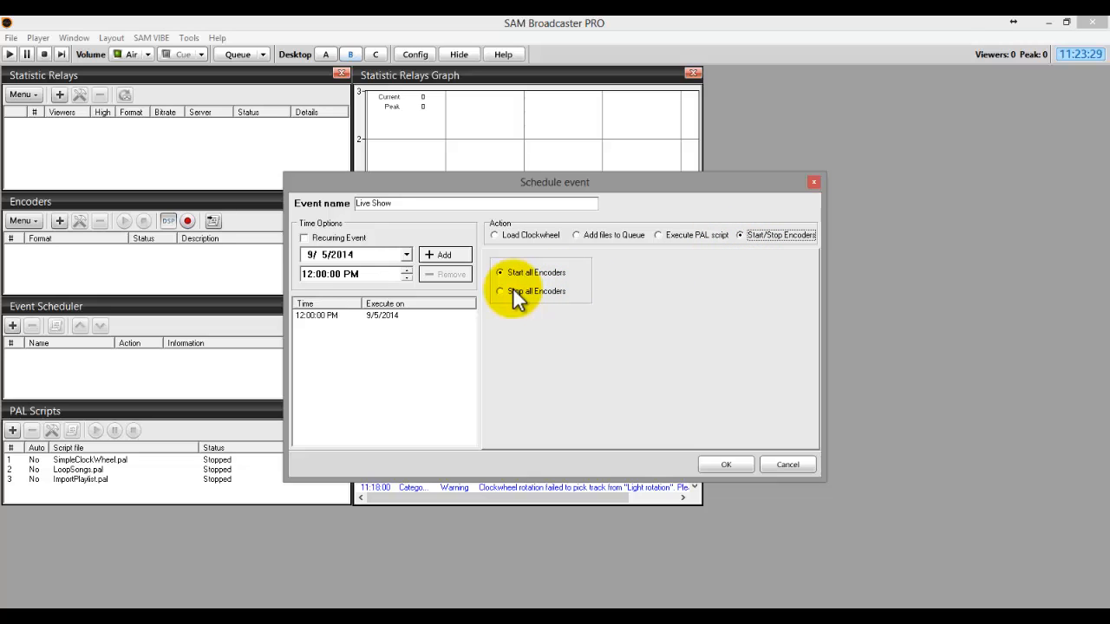
# Make the event add files to the queue, inserting one random track from Interviews (All) without enforcing playlist rotation rules.
pyautogui.click(577, 234)
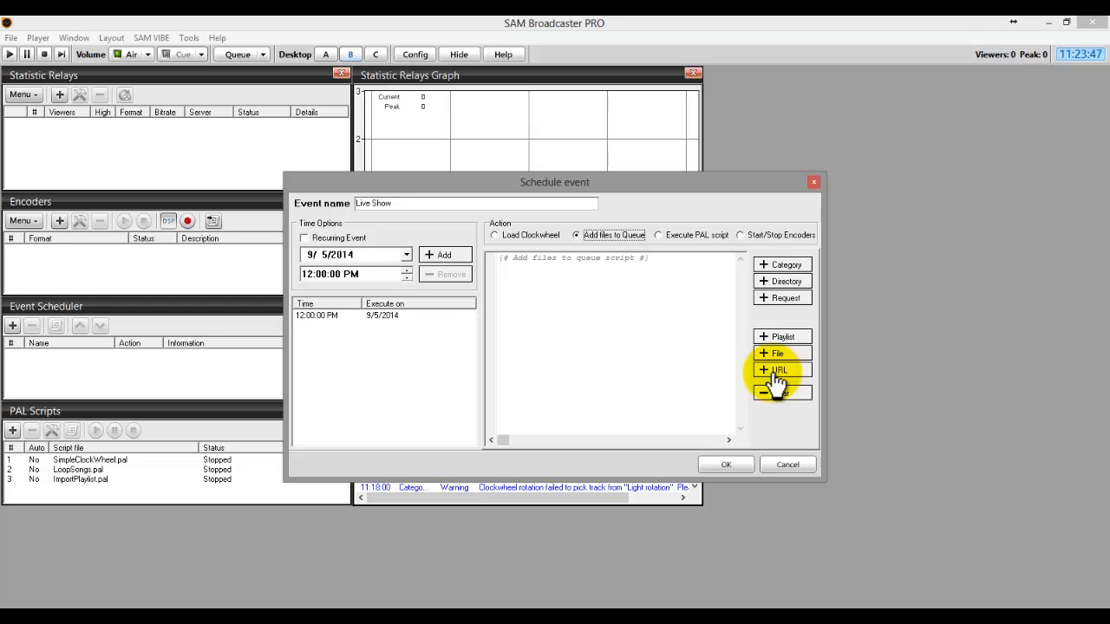
pyautogui.click(777, 269)
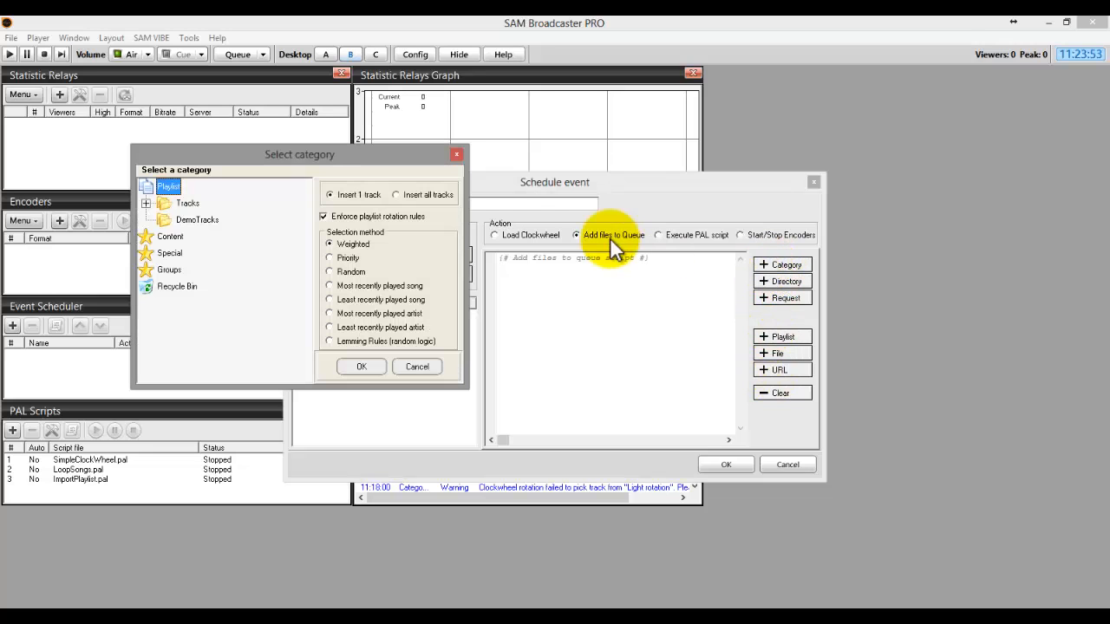
pyautogui.doubleClick(145, 253)
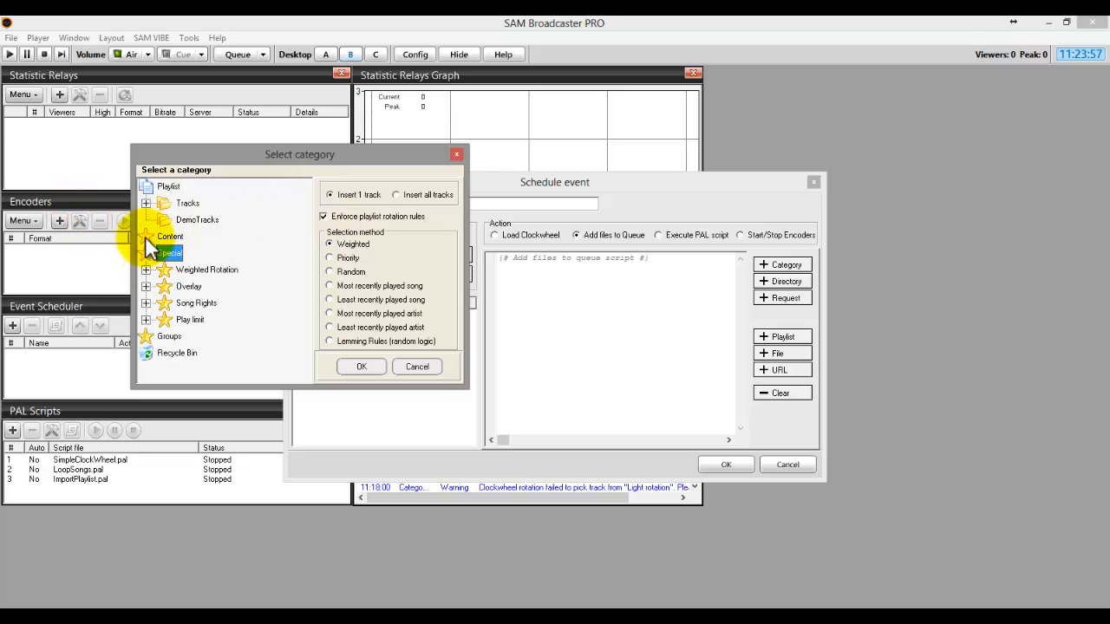
pyautogui.doubleClick(146, 237)
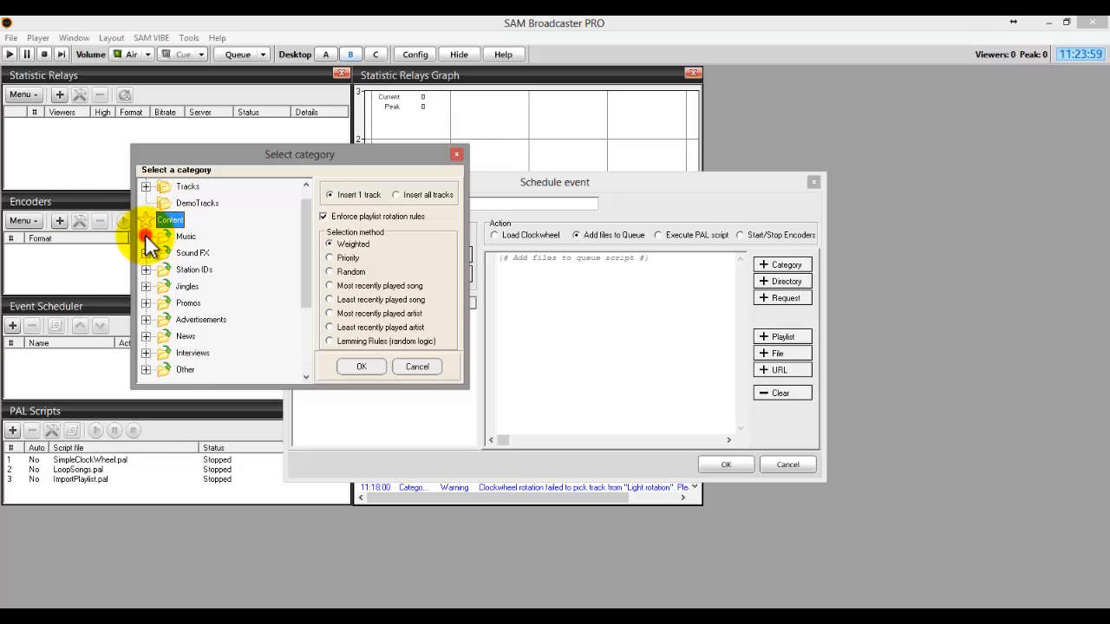
pyautogui.click(146, 353)
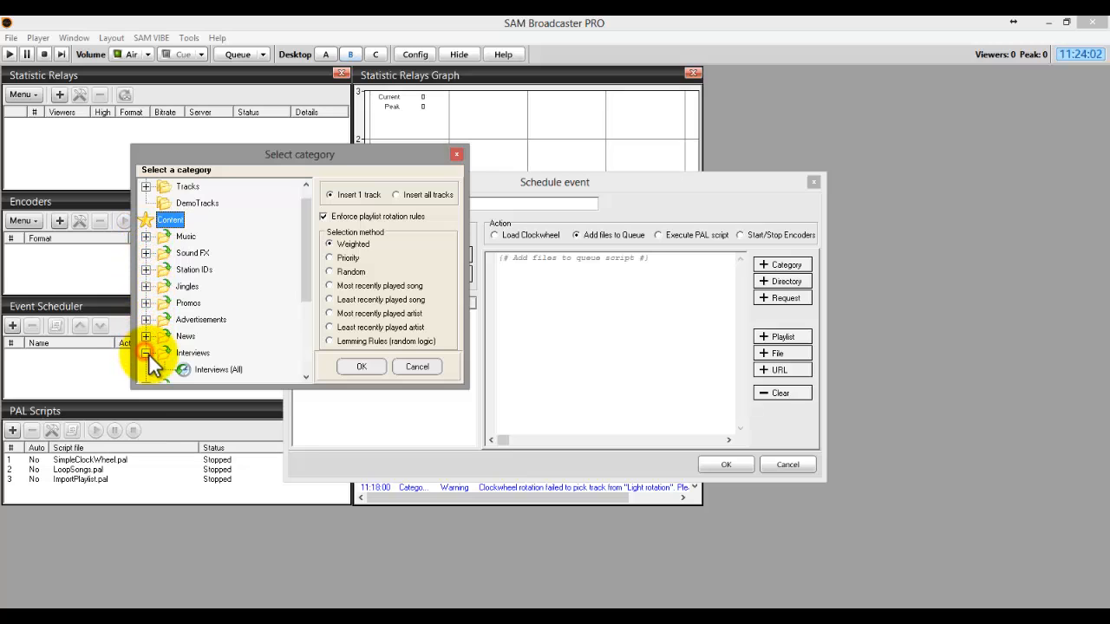
pyautogui.click(192, 372)
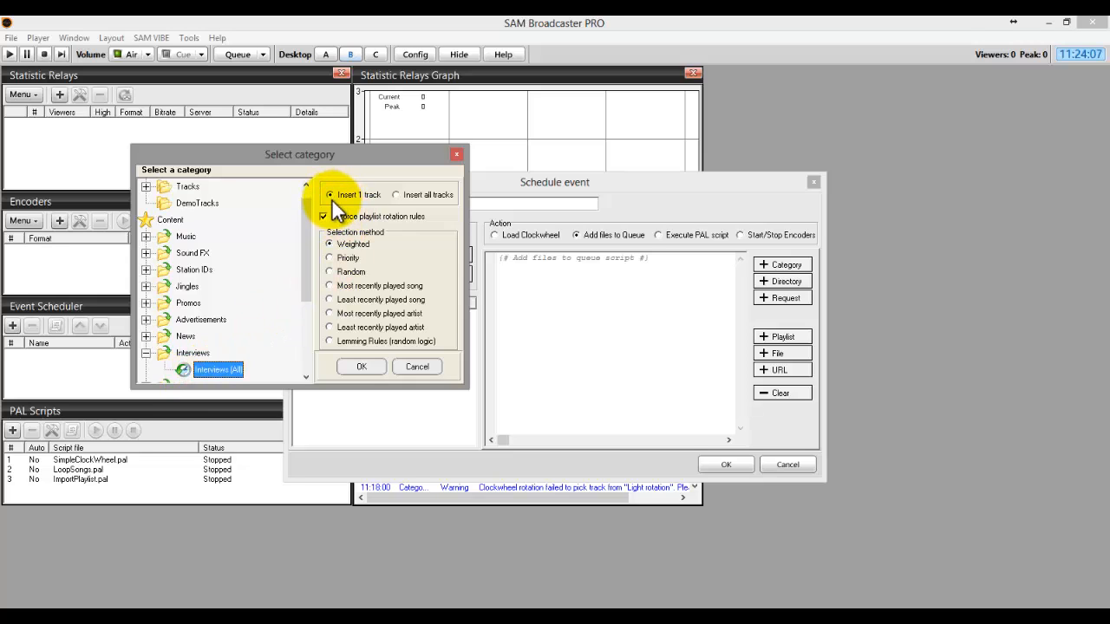
pyautogui.click(329, 272)
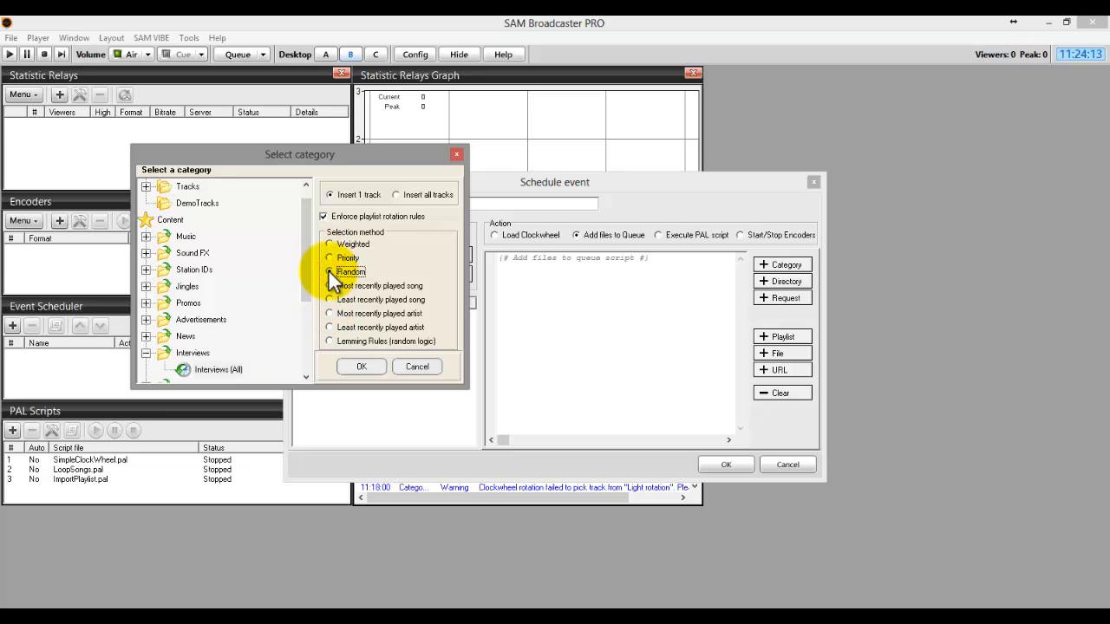
pyautogui.click(324, 216)
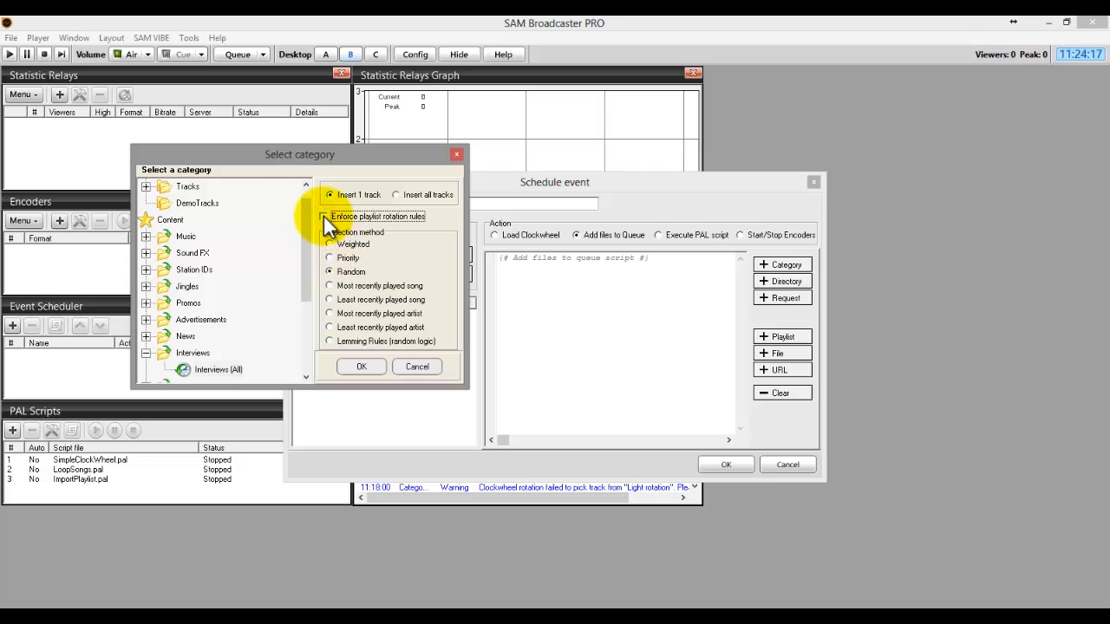
pyautogui.click(362, 367)
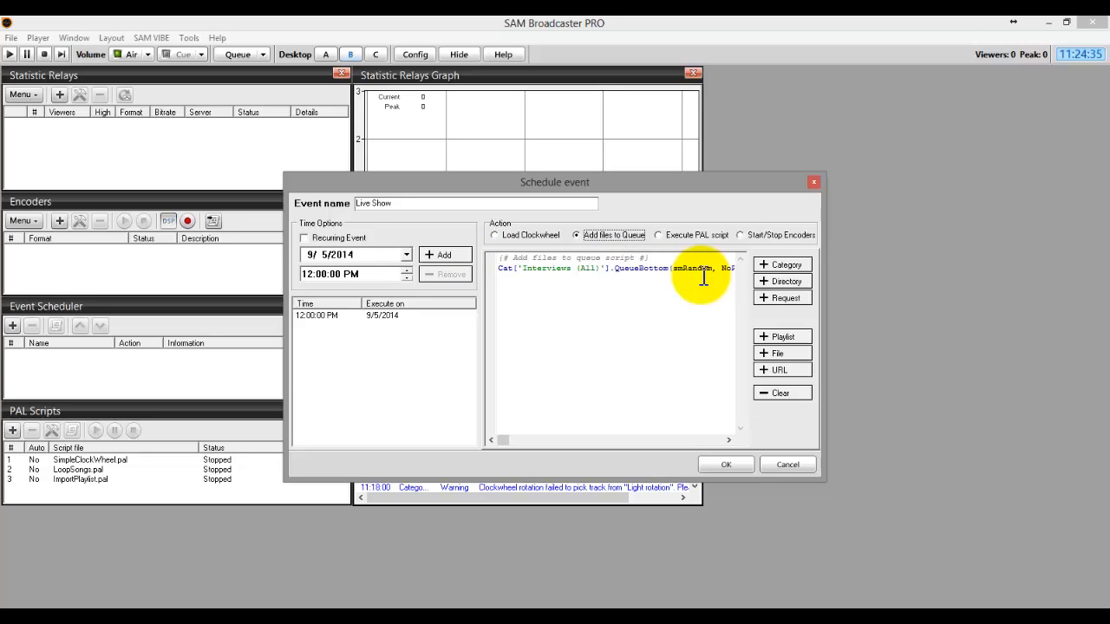
# Add one track from Advertisements (All) to the queue script by least recently played artist, without enforcing playlist rotation rules.
pyautogui.click(774, 266)
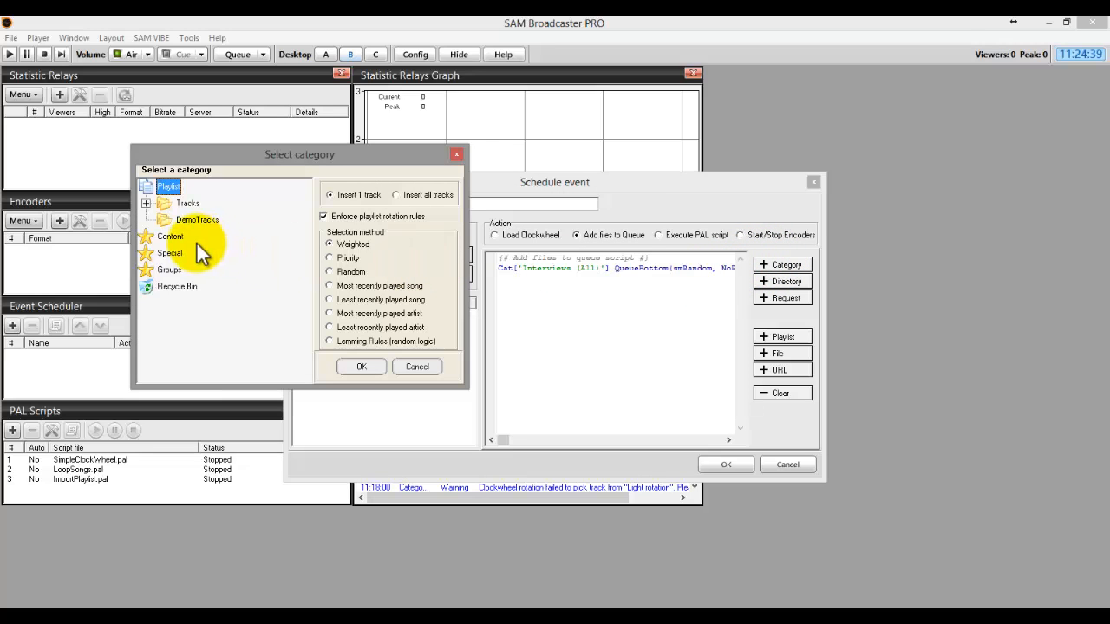
pyautogui.click(147, 255)
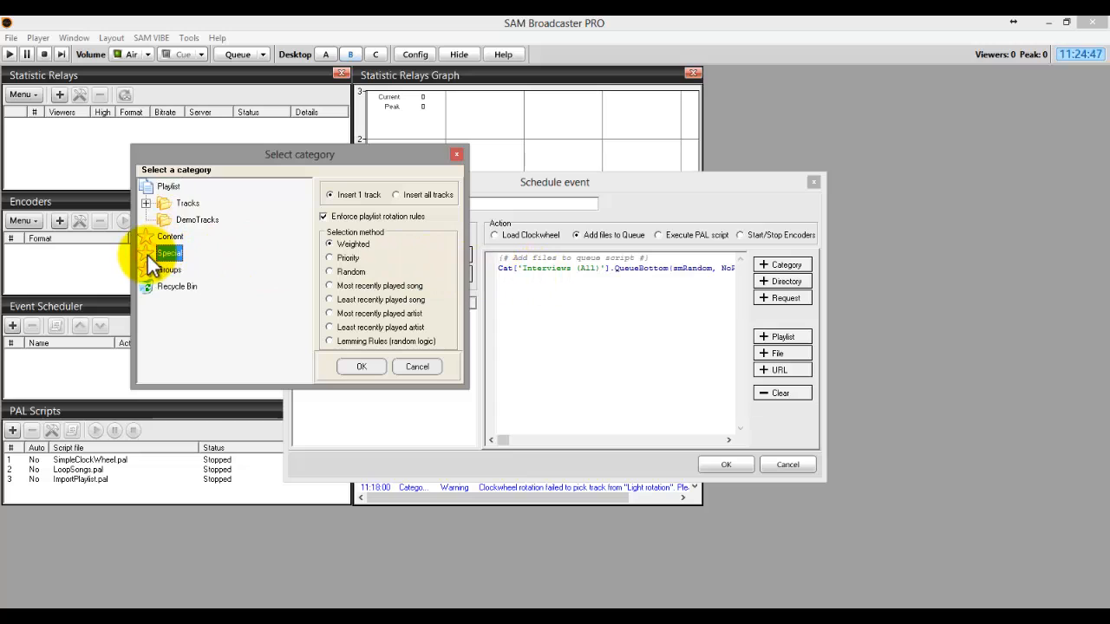
pyautogui.click(145, 252)
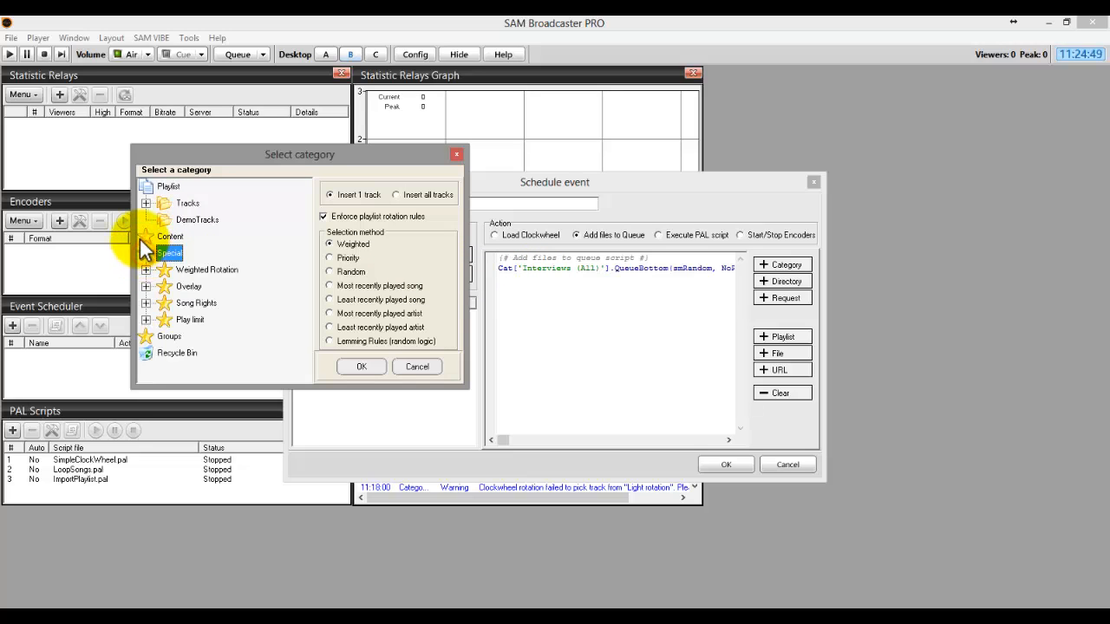
pyautogui.doubleClick(145, 238)
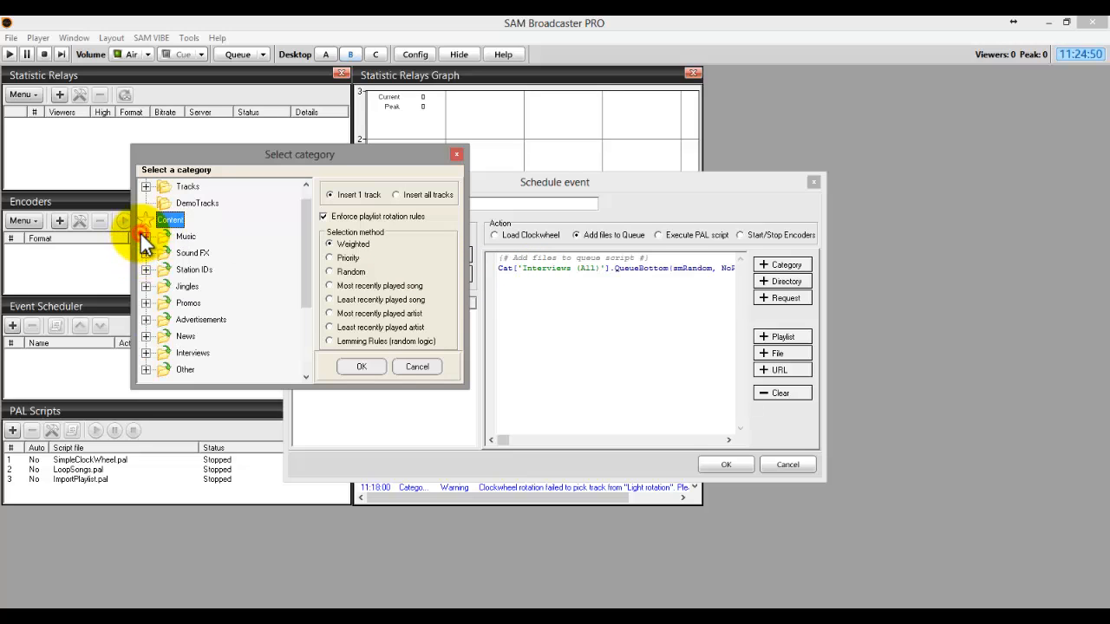
pyautogui.click(146, 319)
pyautogui.click(186, 338)
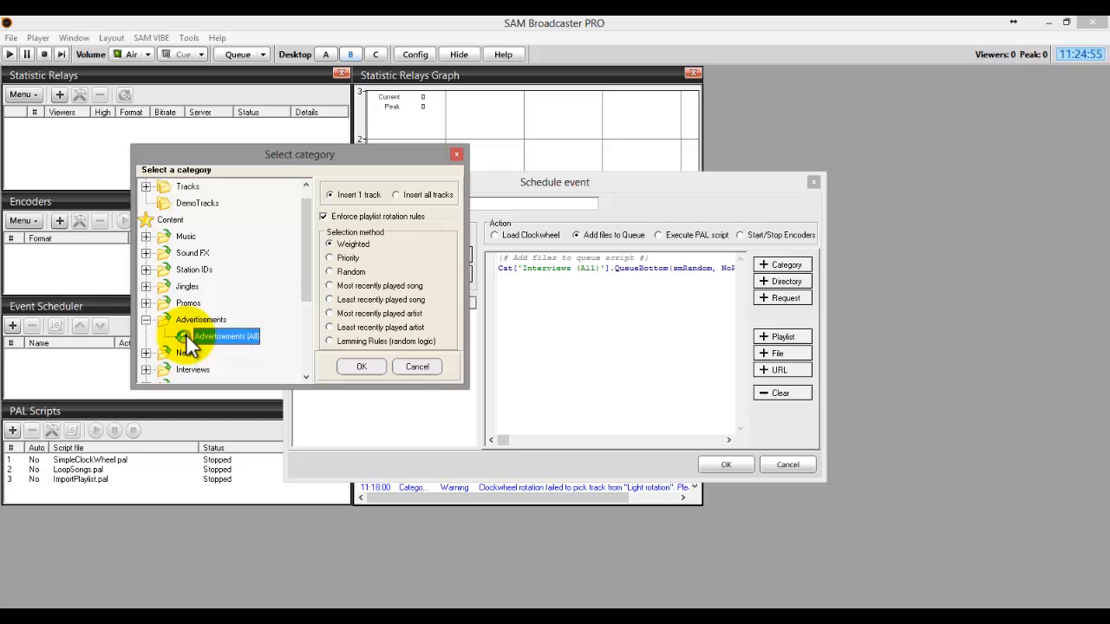
pyautogui.click(323, 216)
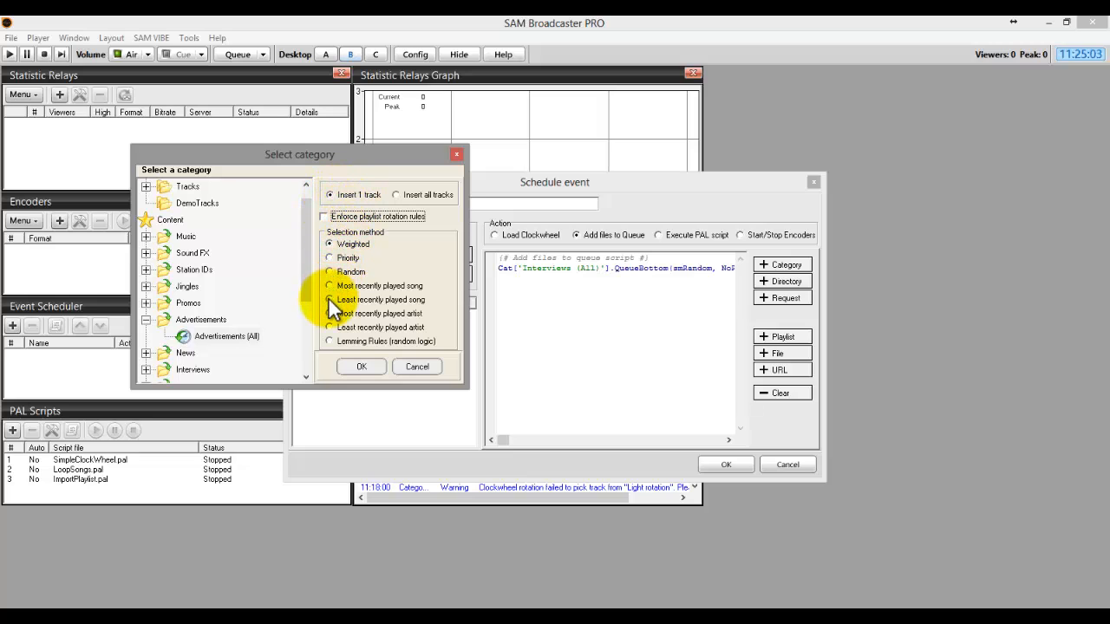
pyautogui.click(328, 323)
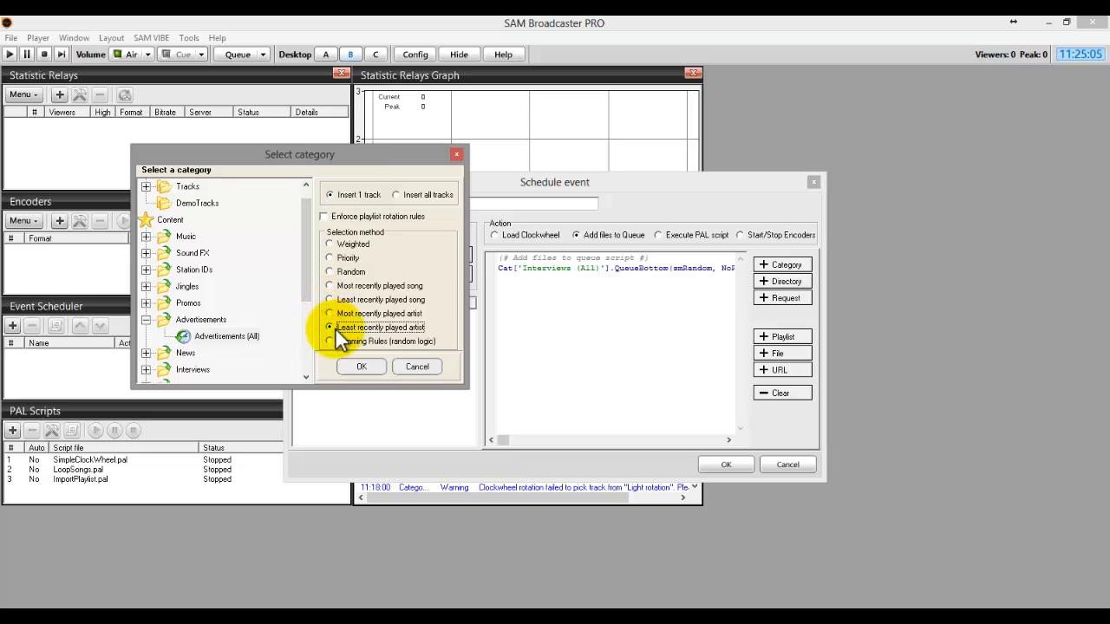
pyautogui.click(351, 364)
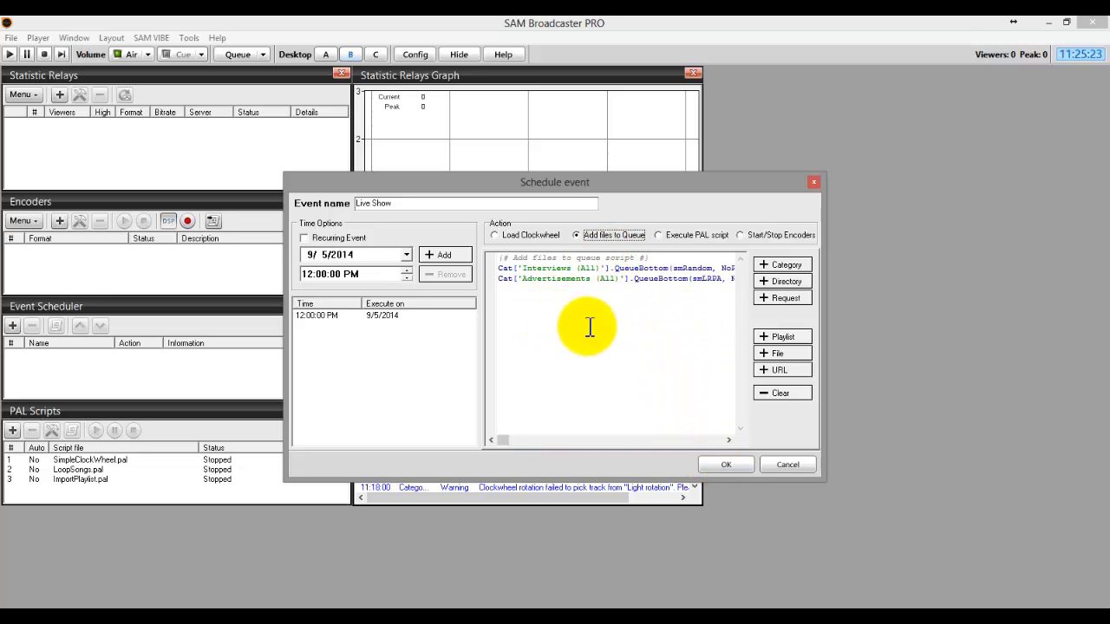
# Examine the folder and track selection options for adding a directory to the queue script, without adding one.
pyautogui.click(784, 282)
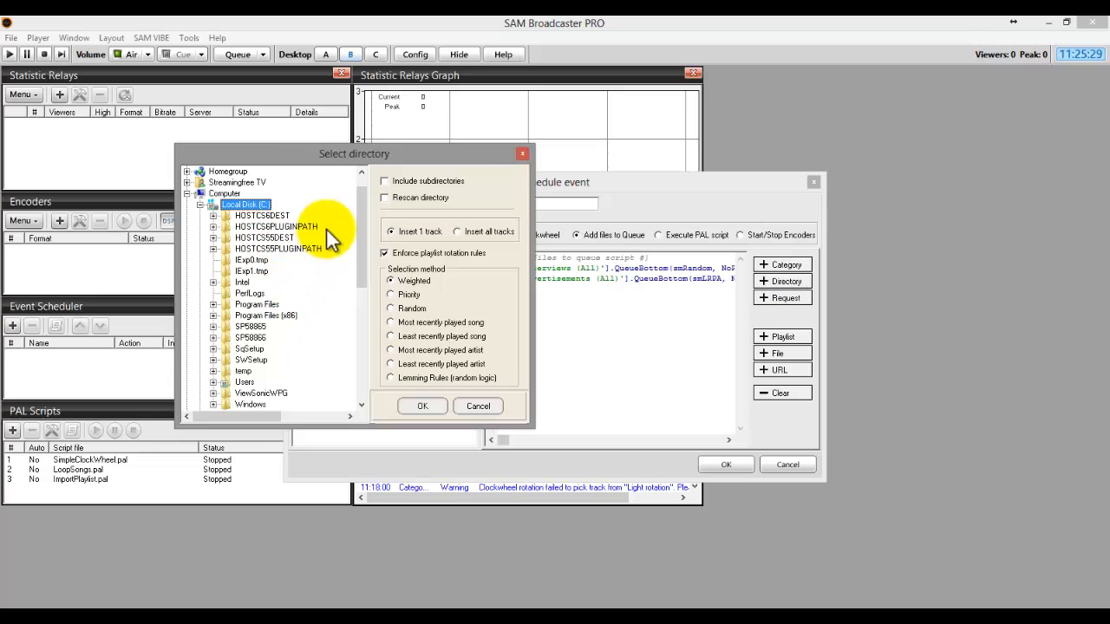
pyautogui.click(470, 405)
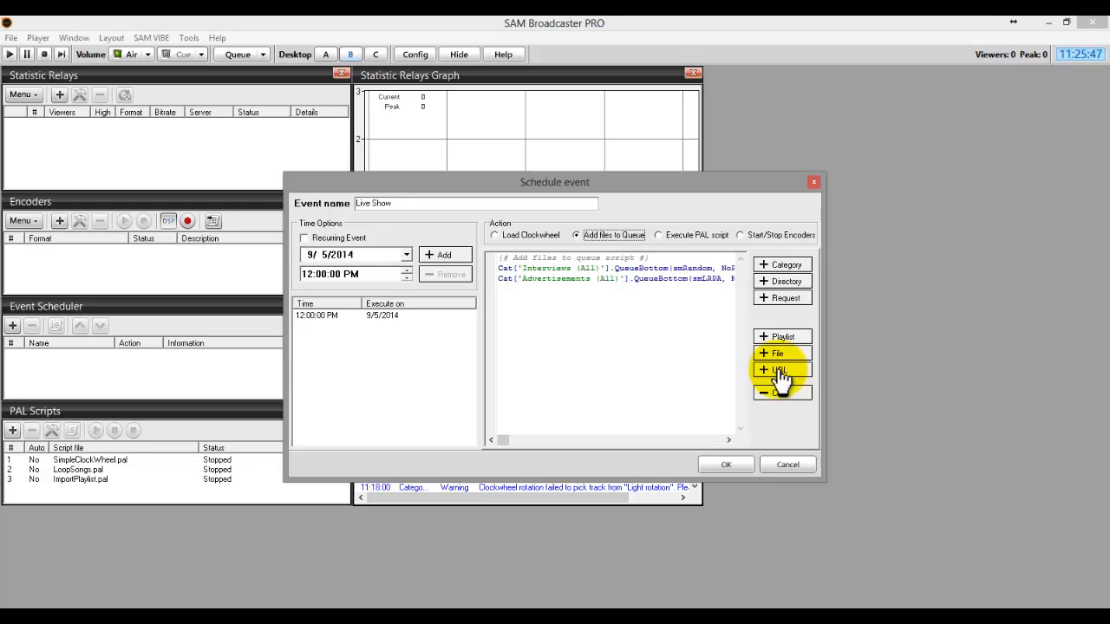
pyautogui.click(778, 370)
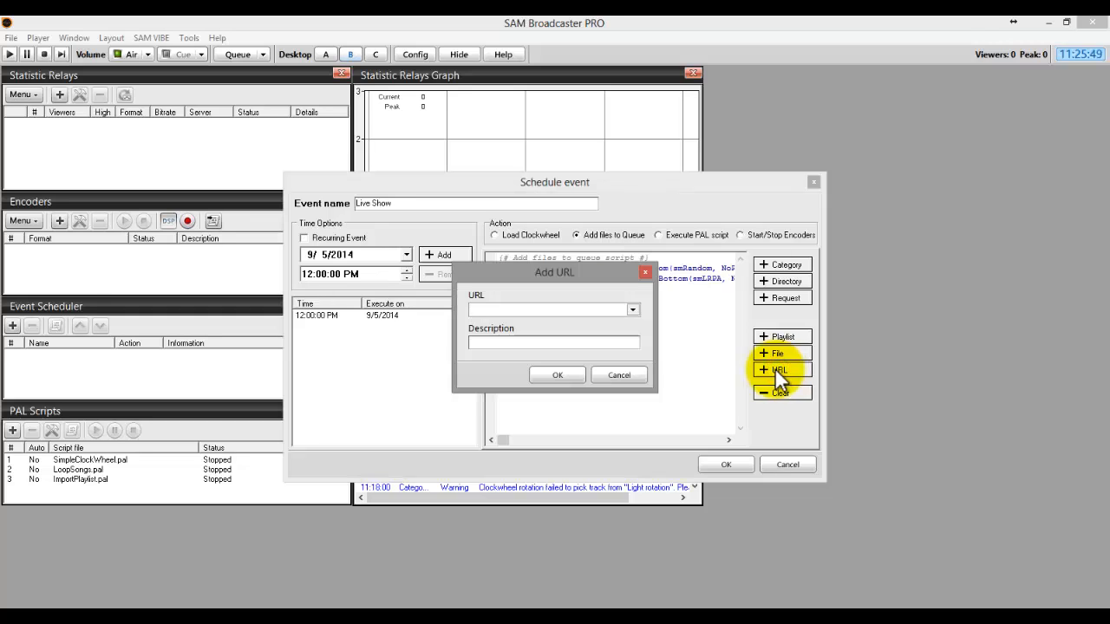
pyautogui.click(630, 308)
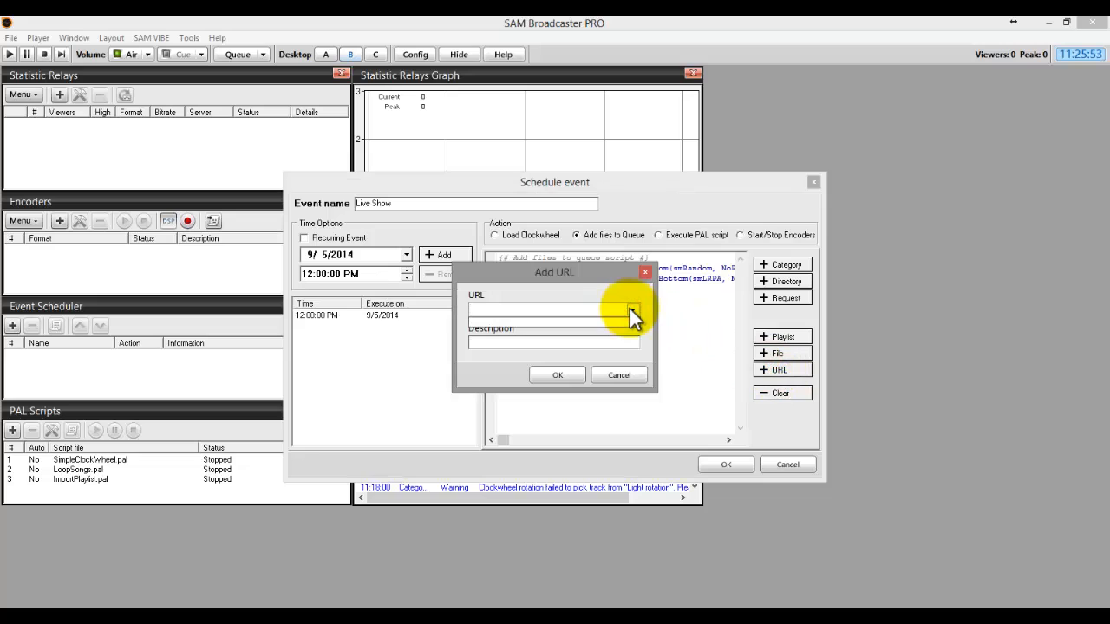
pyautogui.write('159.15.123.02')
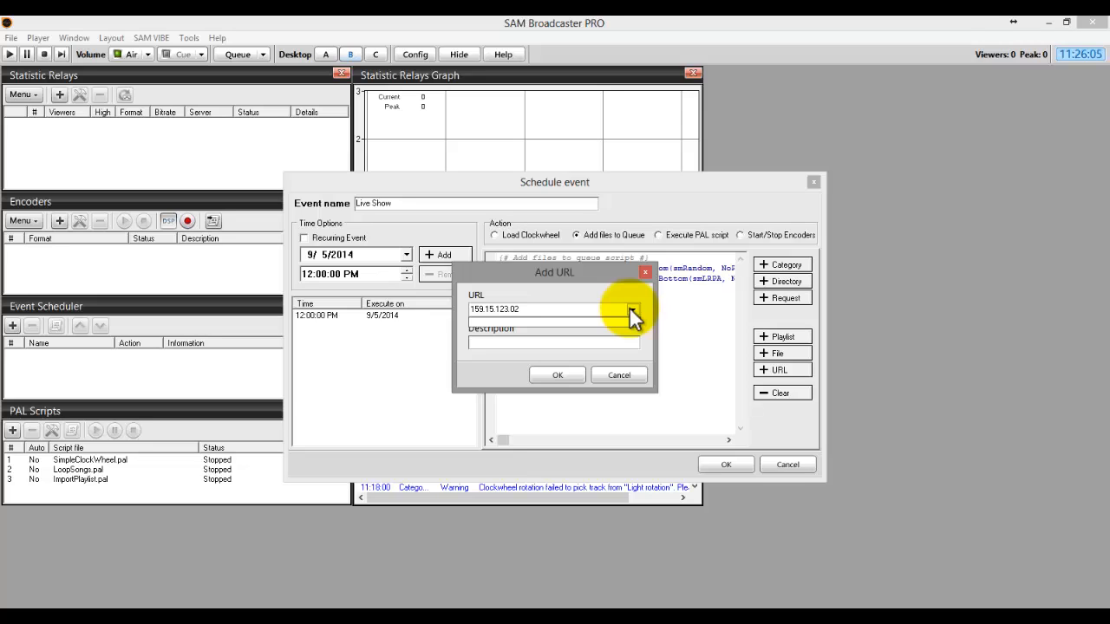
pyautogui.write('http://')
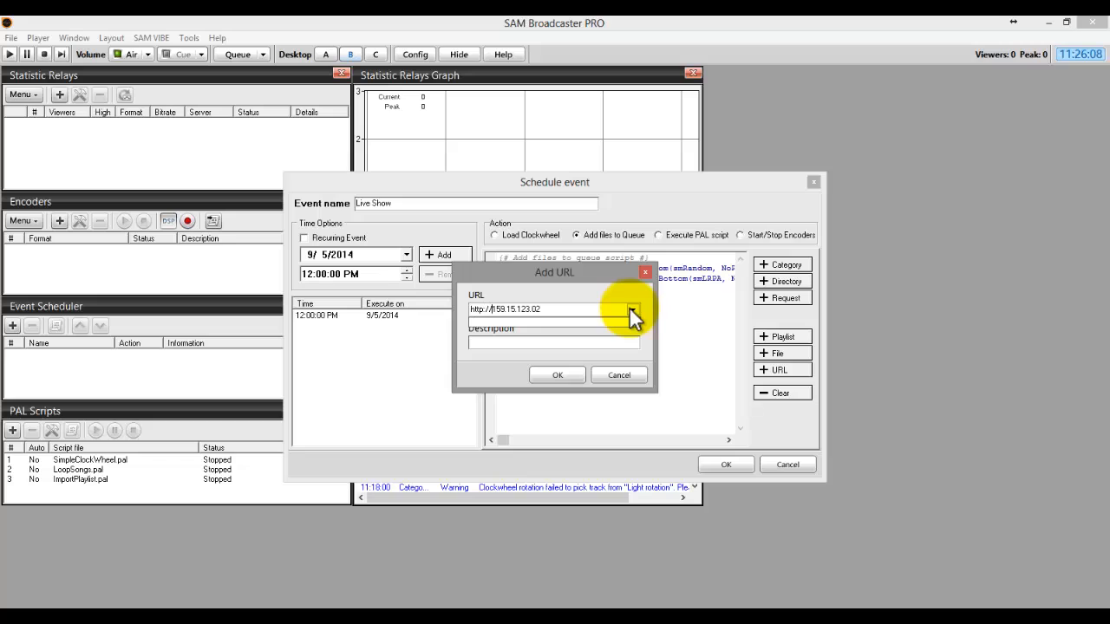
pyautogui.click(598, 342)
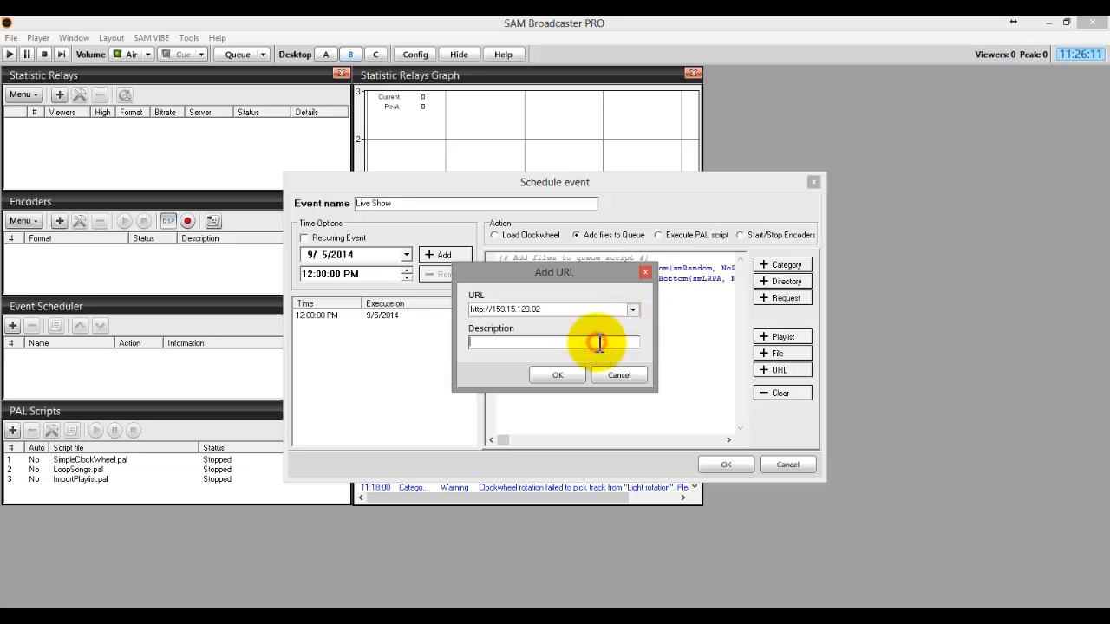
pyautogui.write('Concert Live Feed')
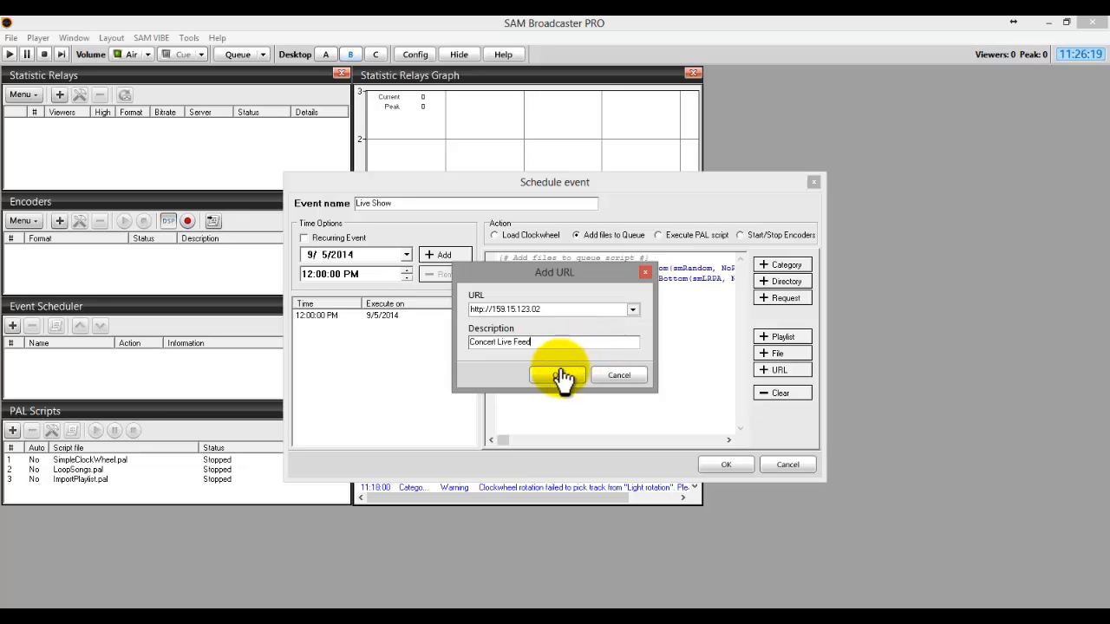
pyautogui.click(558, 375)
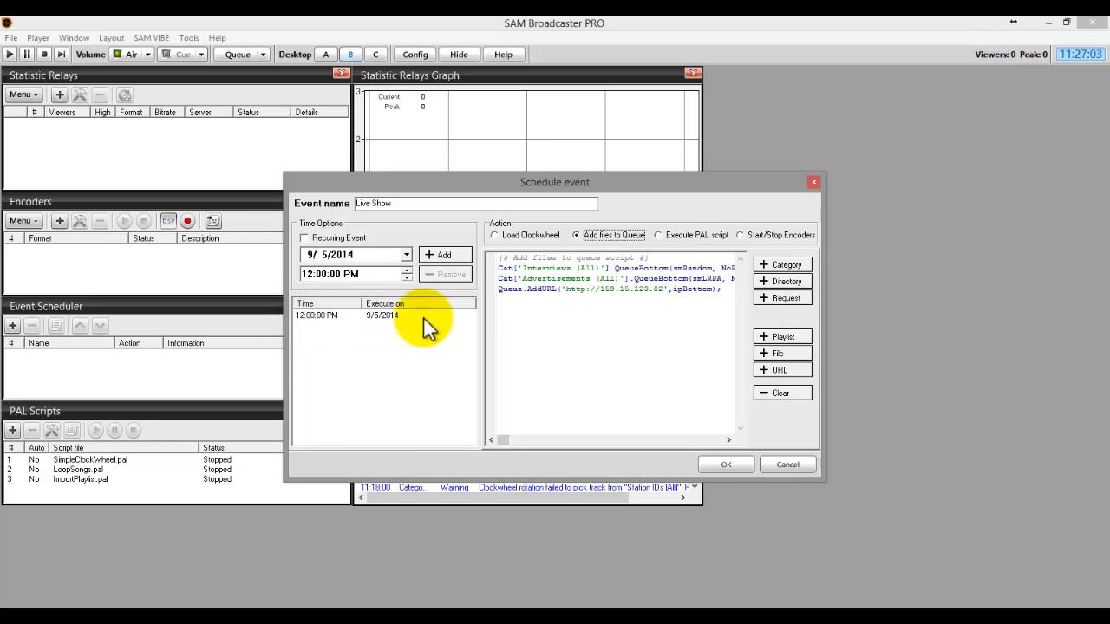
# Save the Live Show event and select its entry in the Event Scheduler.
pyautogui.click(731, 466)
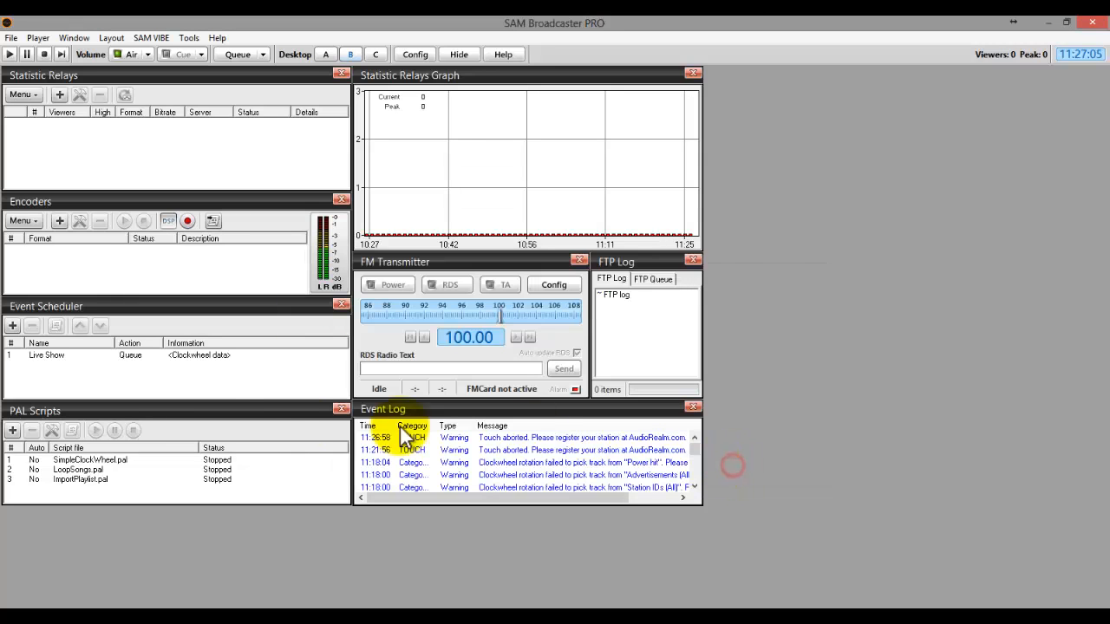
pyautogui.click(129, 357)
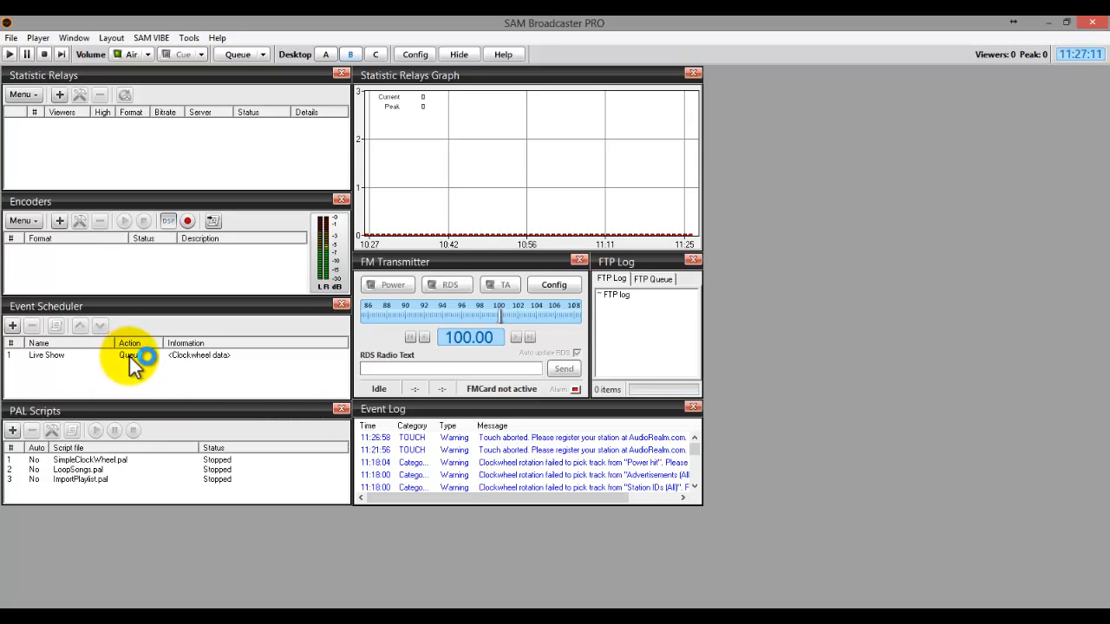